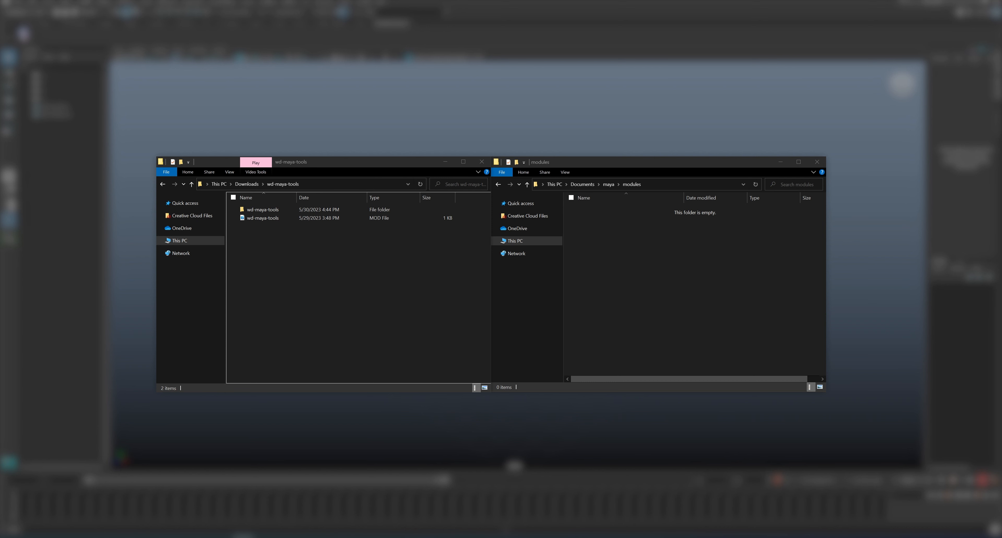
Step: Move the wd-maya-tools folder and its MOD file from Downloads into Documents\maya\modules
left_click_drag(259, 247, 629, 269)
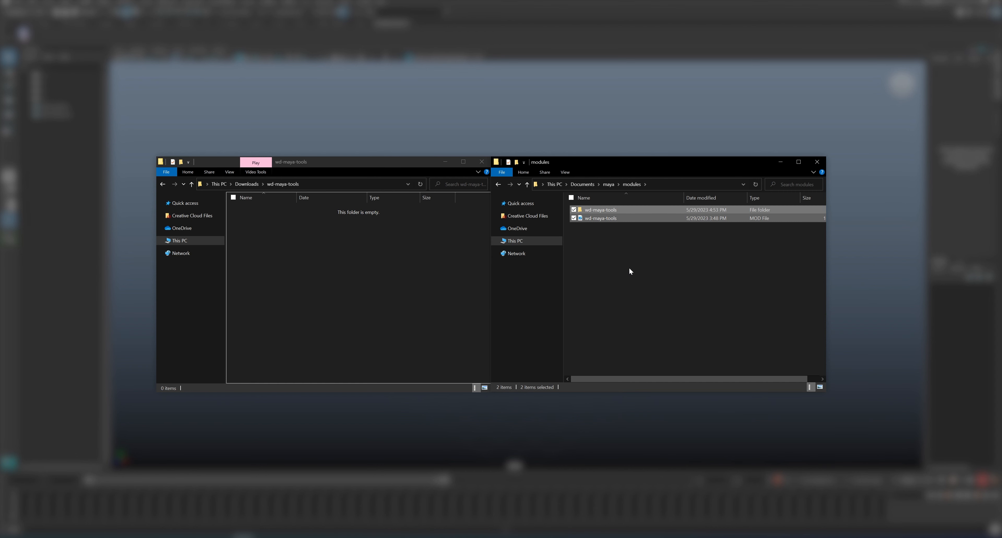
left_click(630, 271)
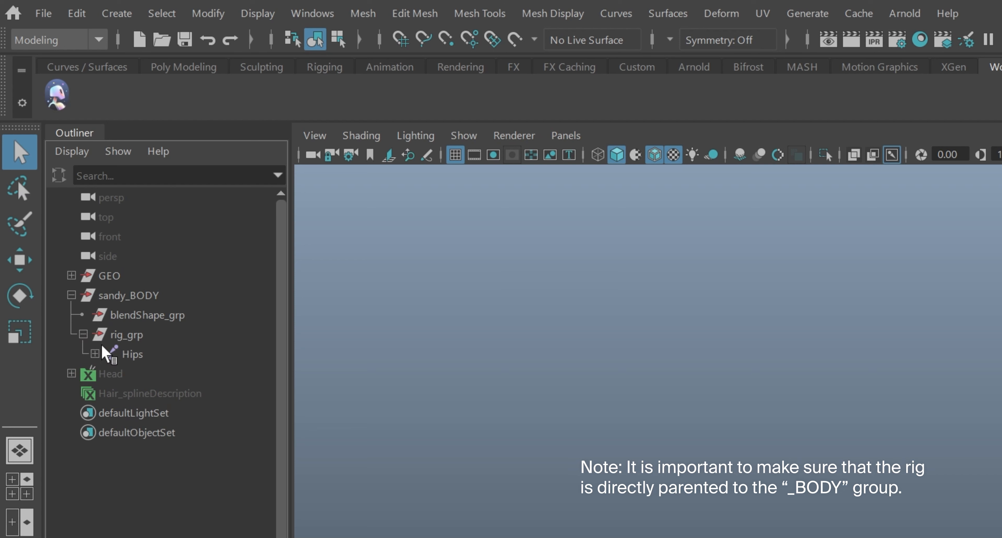
Step: Reparent the Hips joint from rig_grp directly to the sandy_BODY group and collapse the group in the Outliner
middle_click_drag(98, 342, 115, 316)
left_click(126, 355)
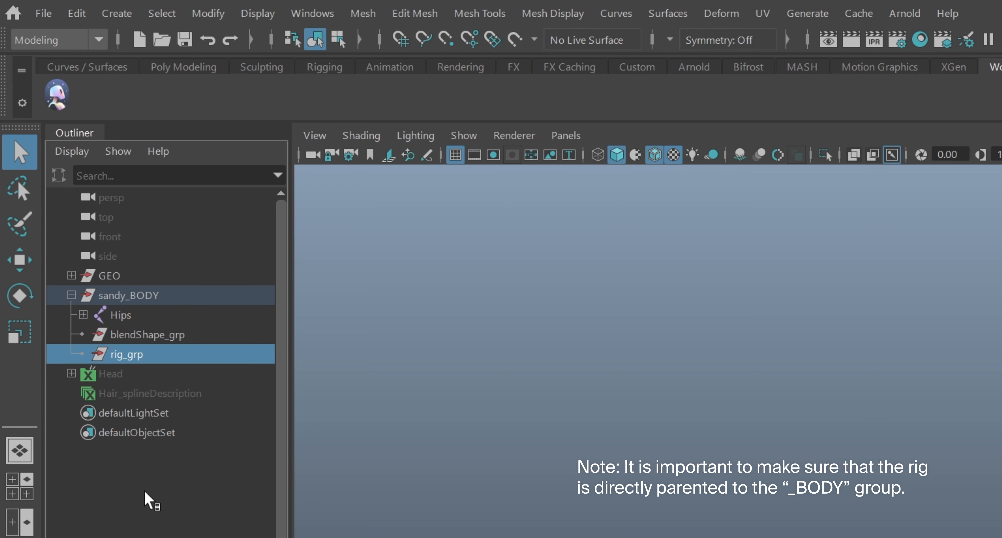
left_click(147, 500)
left_click(71, 295)
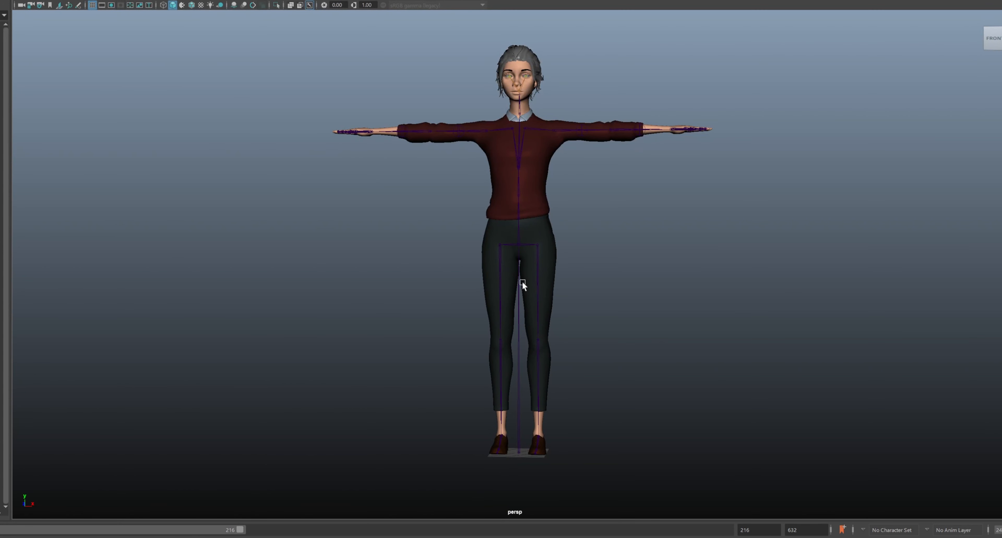
Step: Select the Hips joint and examine the skeleton's placement inside the T-posed character from the front and side
left_click(519, 245)
left_click_drag(652, 302, 583, 307, "alt")
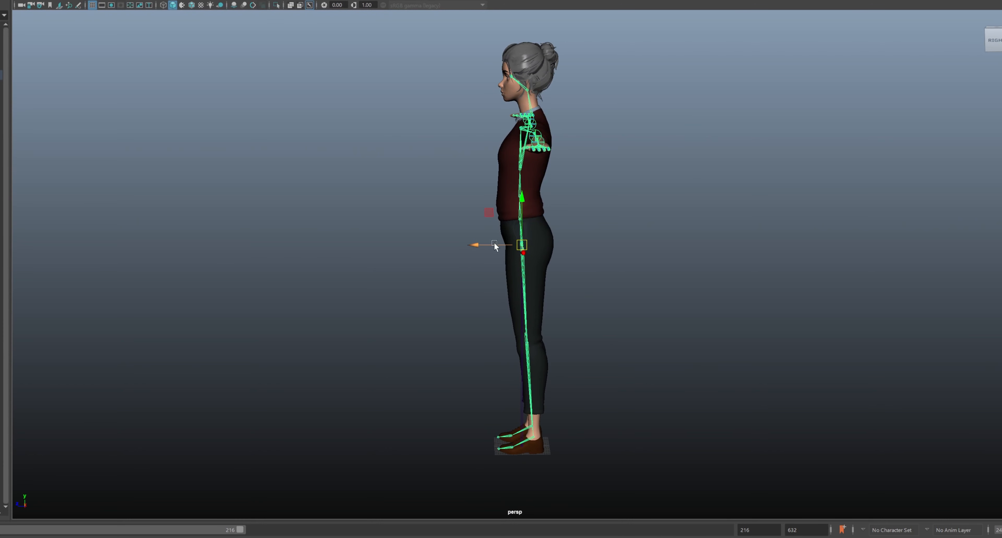
left_click_drag(604, 313, 673, 307, "alt")
left_click_drag(647, 338, 604, 308, "alt")
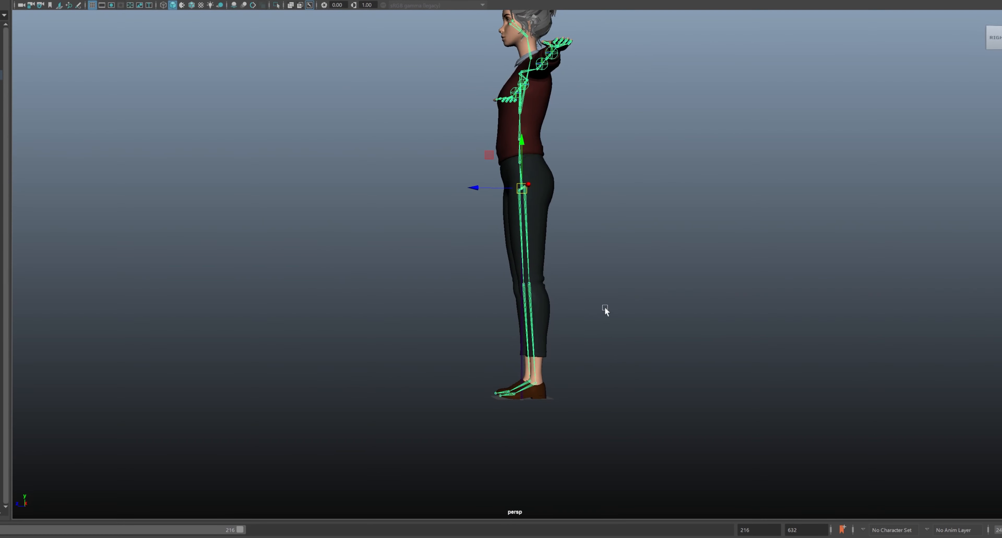
left_click(996, 38)
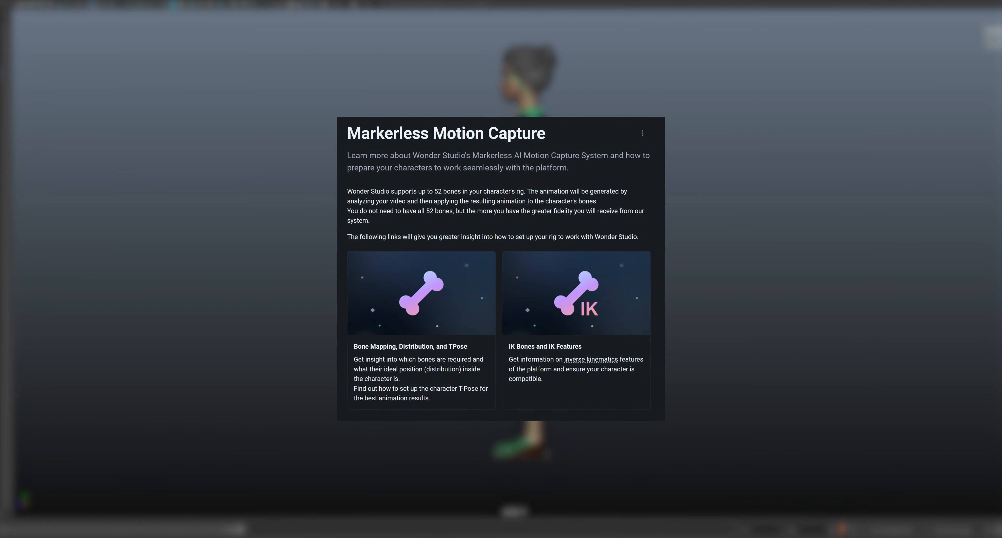
left_click_drag(610, 320, 673, 322, "alt")
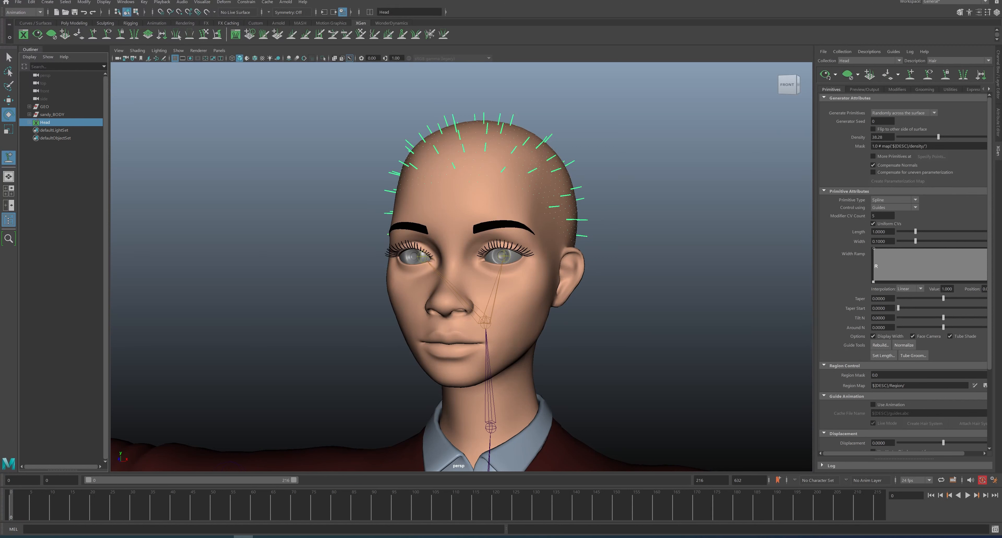
Step: Switch to the Modeling menu set and convert the Head XGen collection to an interactive groom without an output prefix
left_click(30, 13)
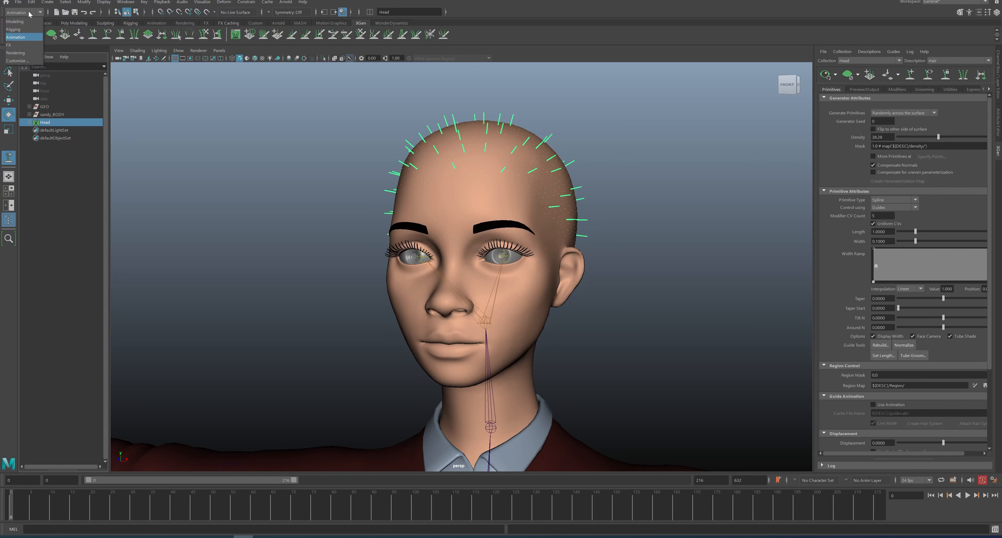
left_click(21, 23)
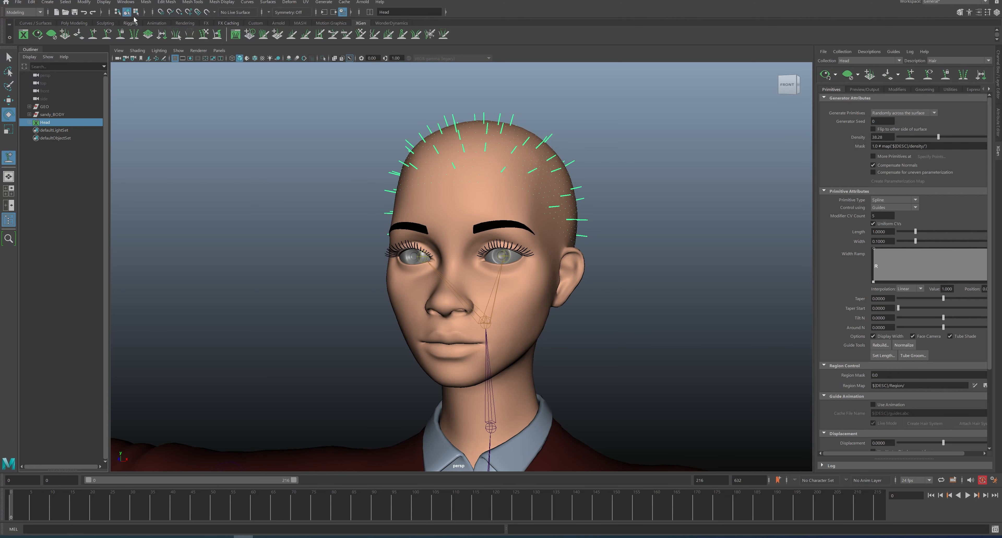
left_click(318, 3)
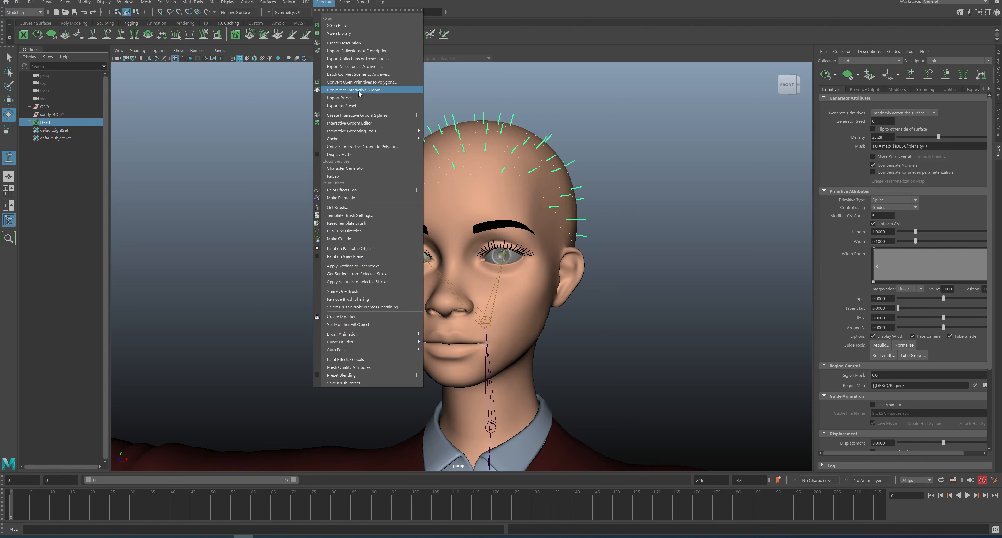
left_click(358, 90)
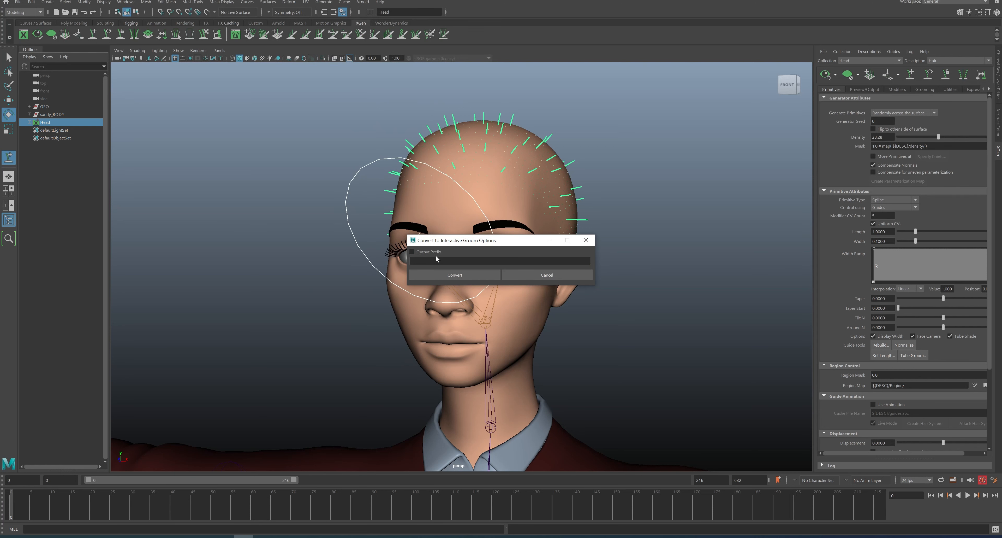
left_click(455, 274)
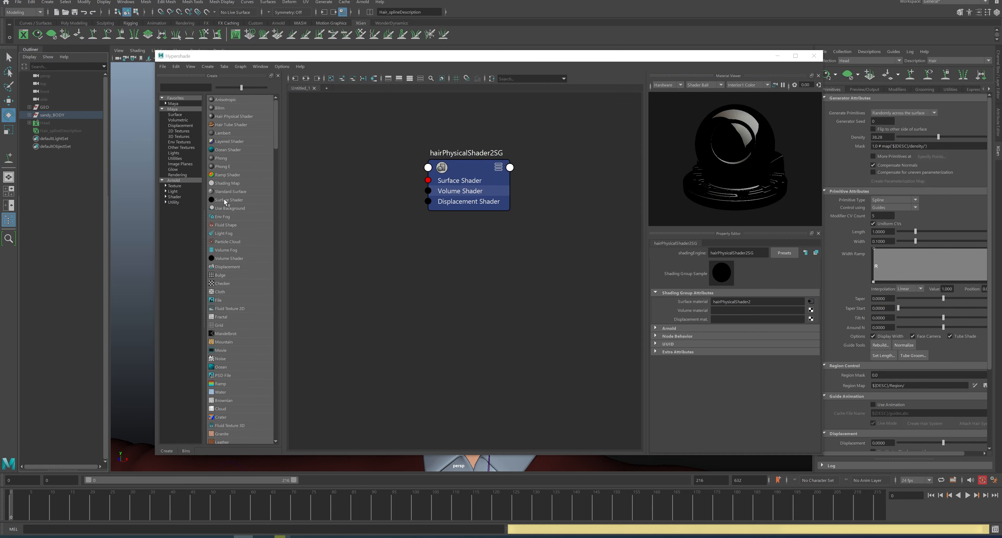
Step: Create an Arnold aiStandardHair shader for the hair groom in the Hypershade
left_click(175, 197)
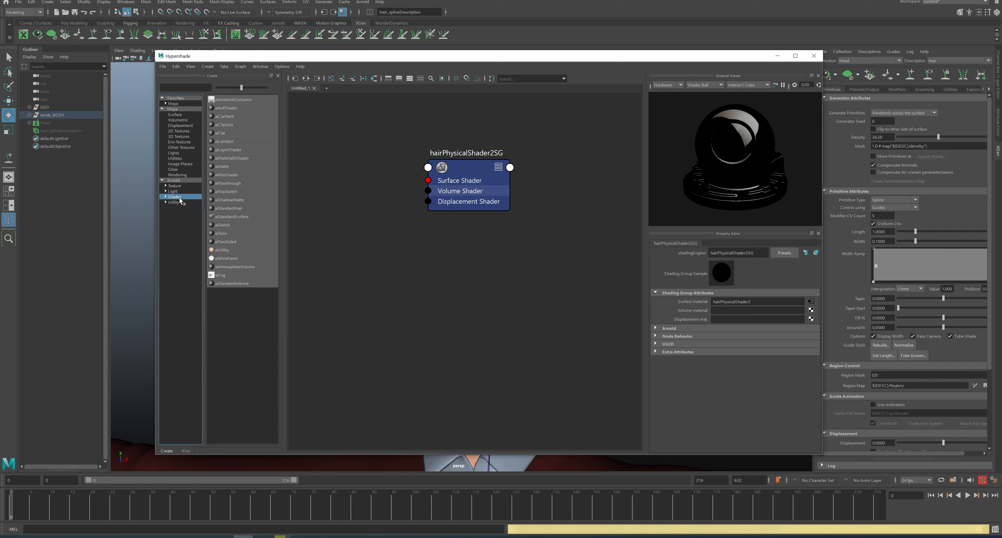
left_click(233, 209)
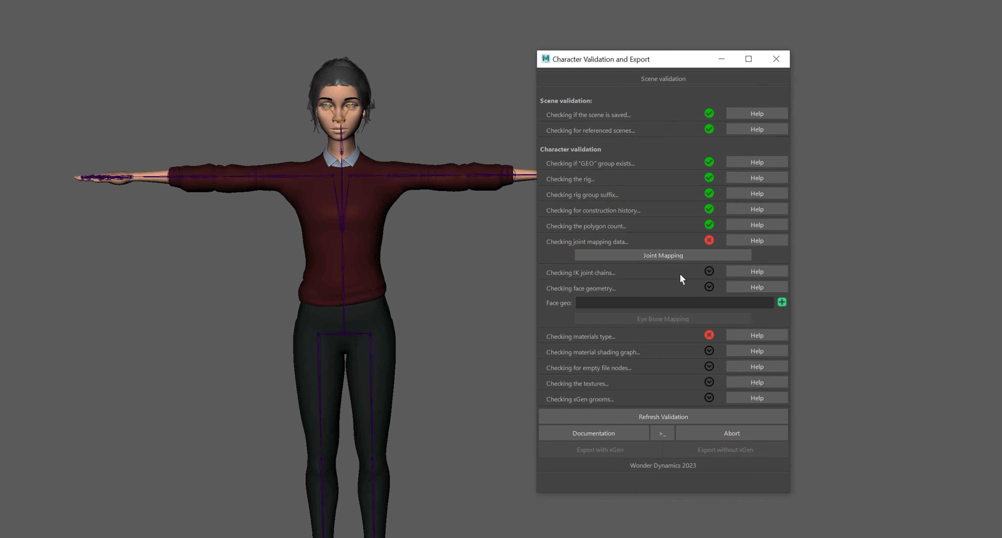
Step: Auto-assign the character's bones in Joint Mapping, review the hand and leg assignments, and close the mapping window
left_click(671, 255)
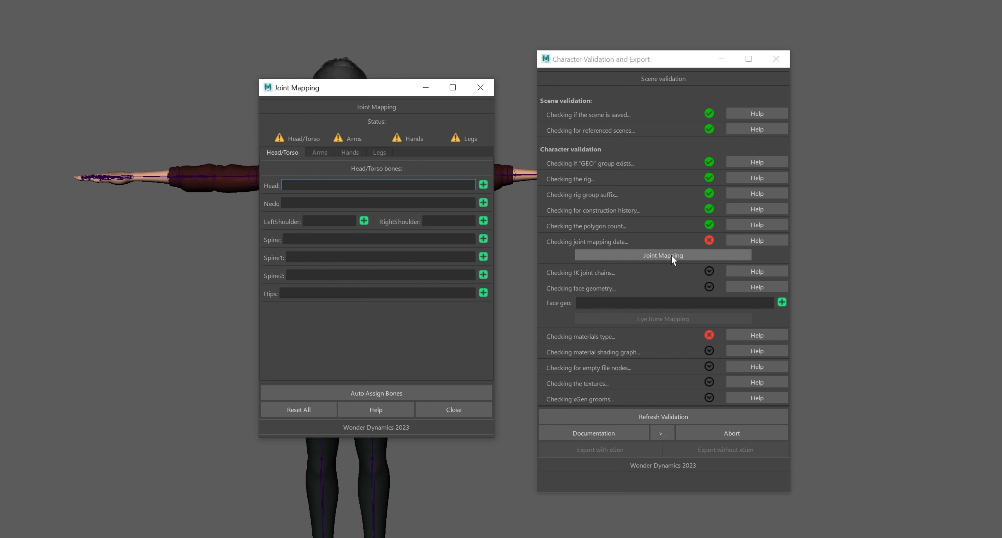
left_click(372, 394)
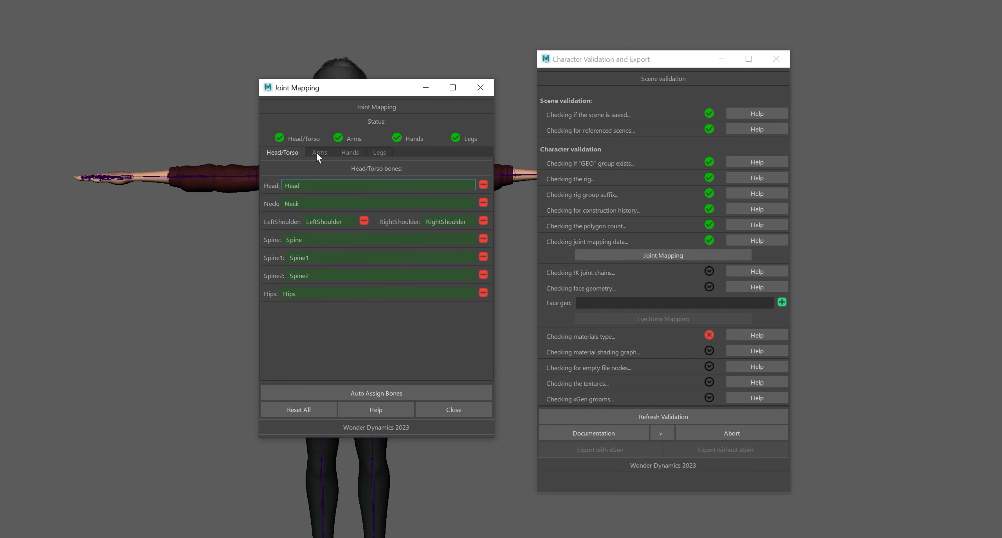
left_click(347, 154)
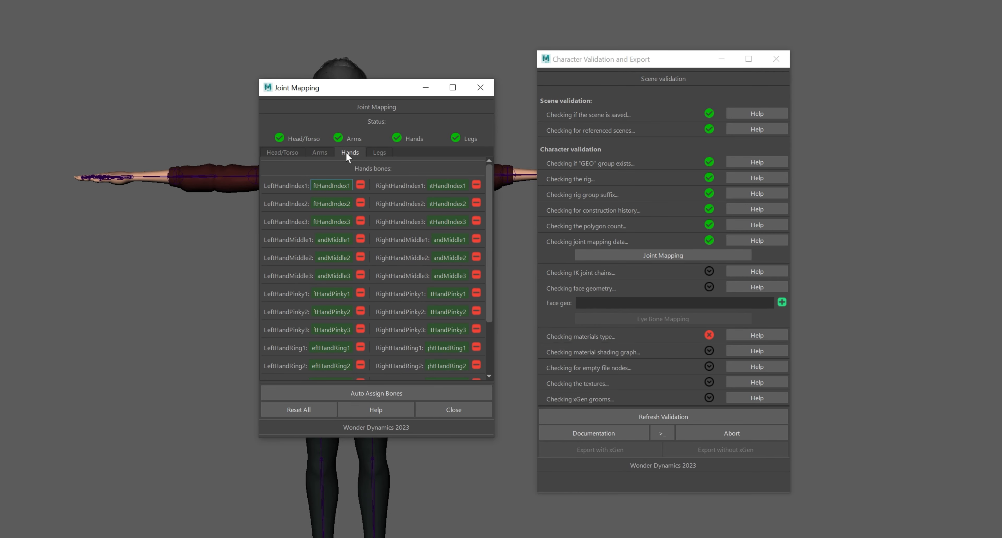
left_click(378, 153)
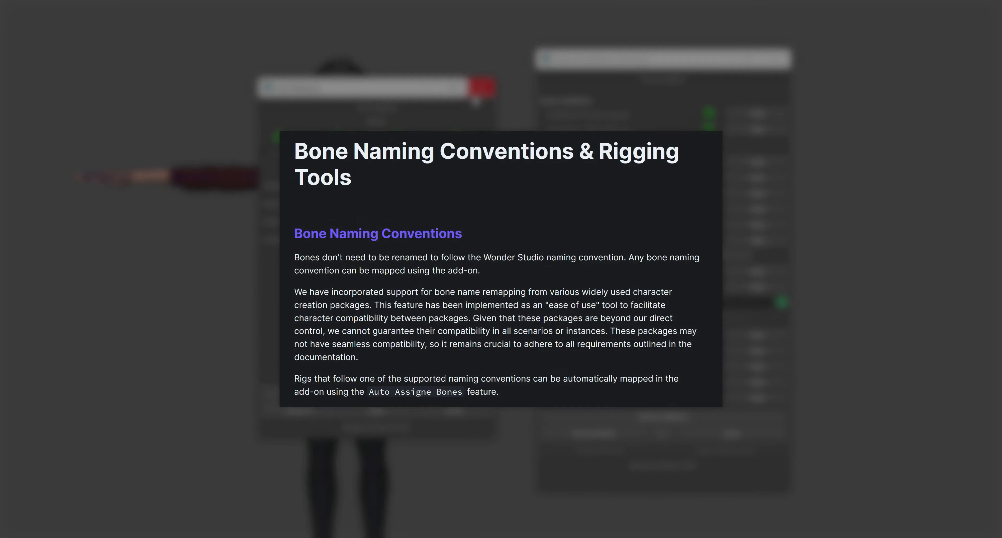
left_click(473, 93)
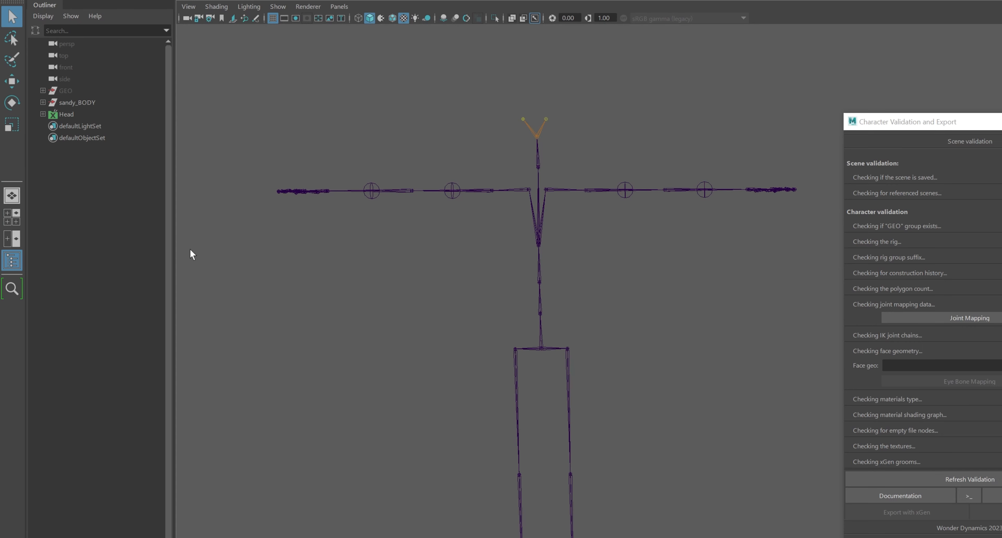
Step: Expand the sandy_BODY group and inspect the joint chain from Hips to Spine
left_click(43, 102)
left_click(71, 114)
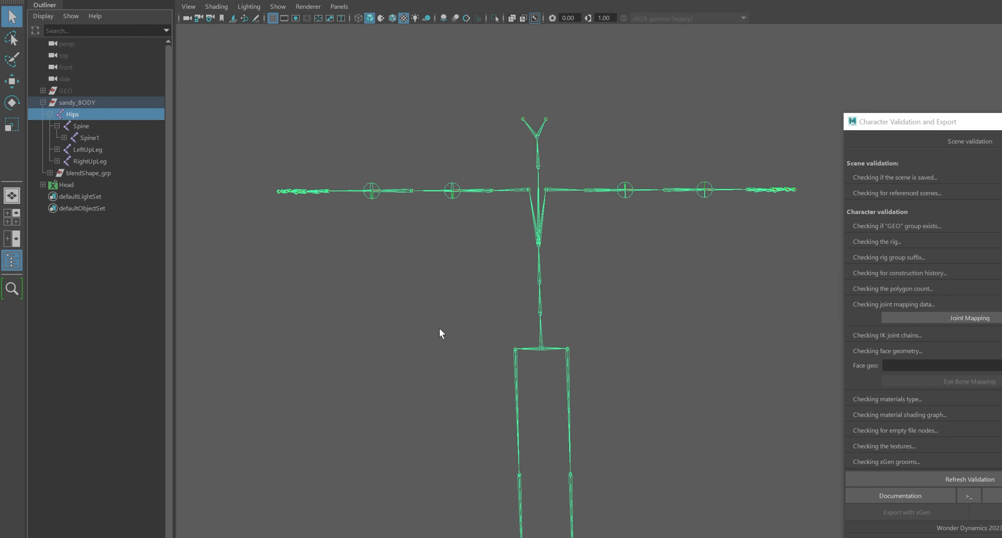
left_click(109, 124)
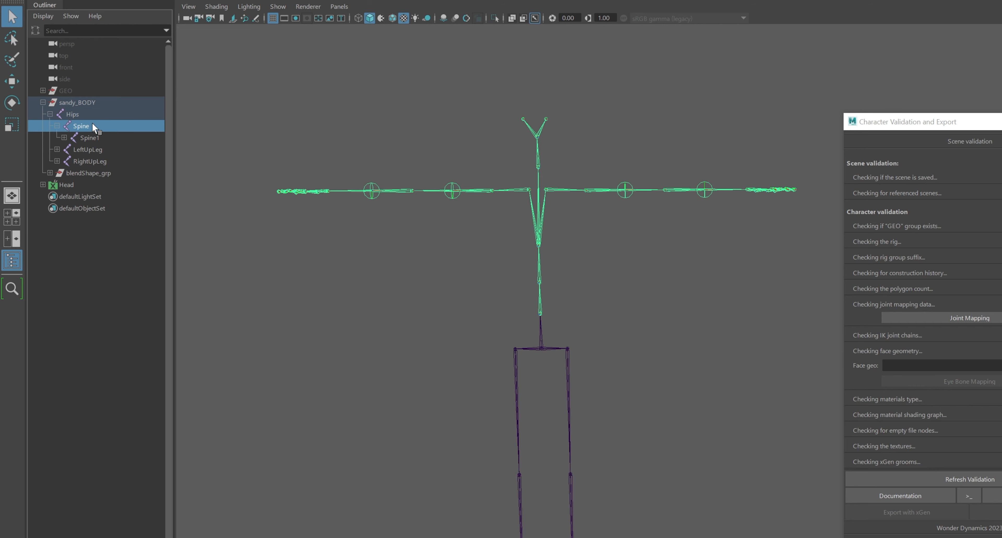
left_click(101, 280)
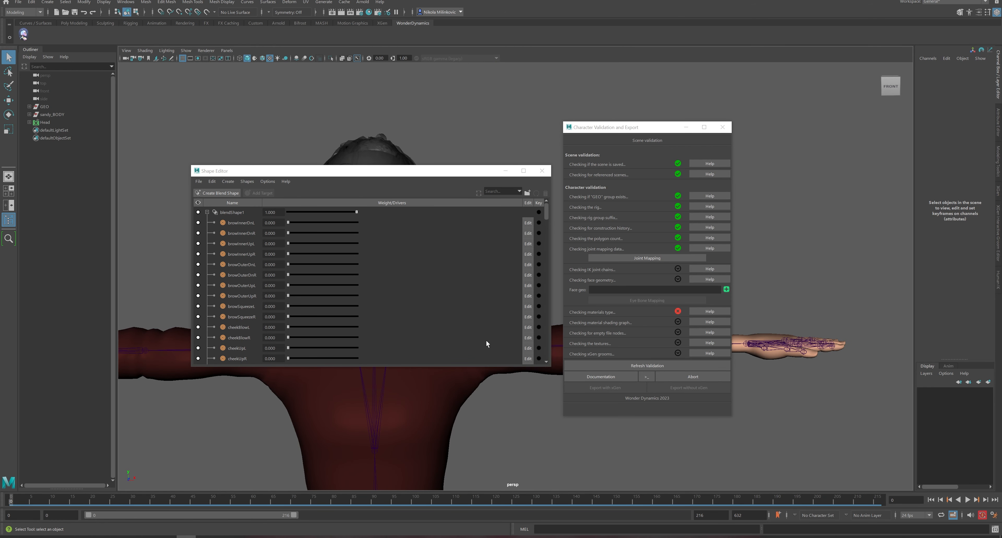
Step: Review the facial blend shapes, close the Shape Editor, and assign the head_FACE mesh as the validation's face geometry
scroll(443, 239, "down", 5)
scroll(444, 239, "up", 5)
left_click(541, 171)
left_click(371, 211)
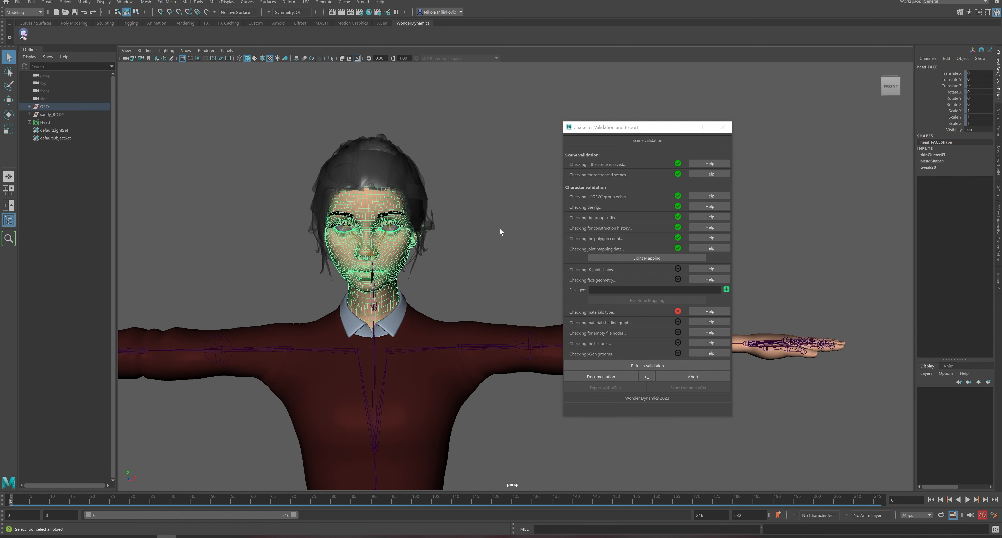
left_click(726, 289)
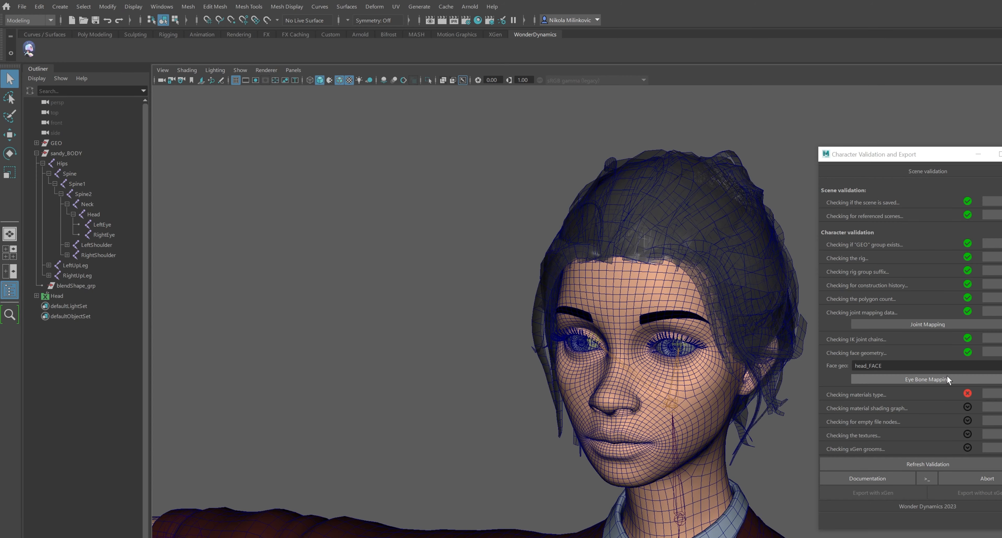
Step: Open Eye Bone Mapping, select the LeftEye joint, and set its Y-axis limits to Look Left -25 and Look Right 20
left_click(686, 300)
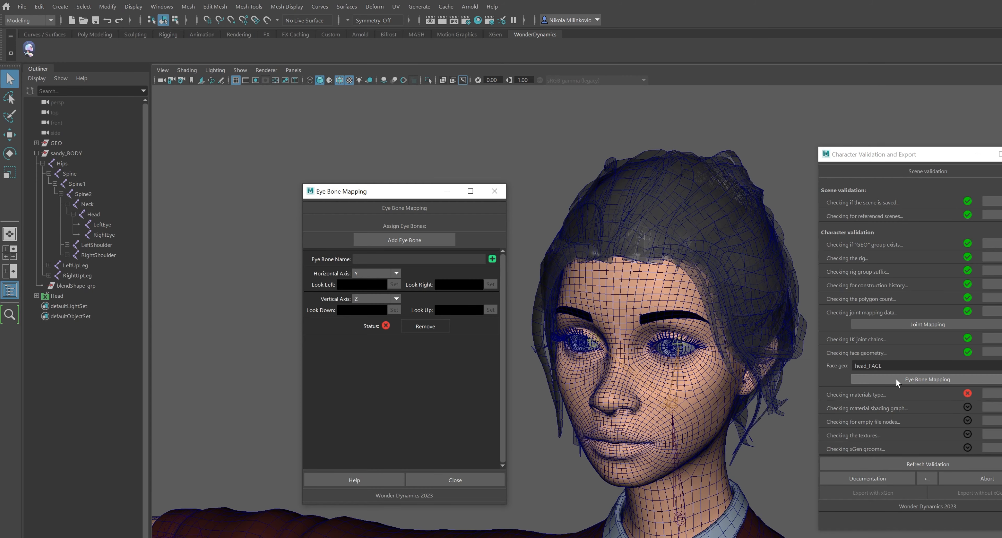
left_click(677, 344)
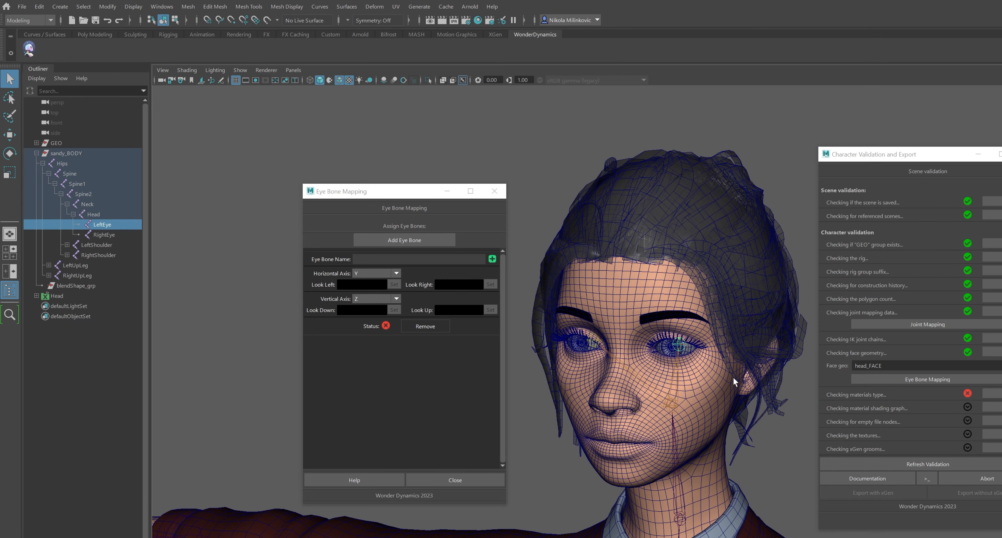
key("e")
mouse_move(715, 348)
left_mouse_down()
mouse_move(686, 352)
mouse_move(715, 348)
left_mouse_up()
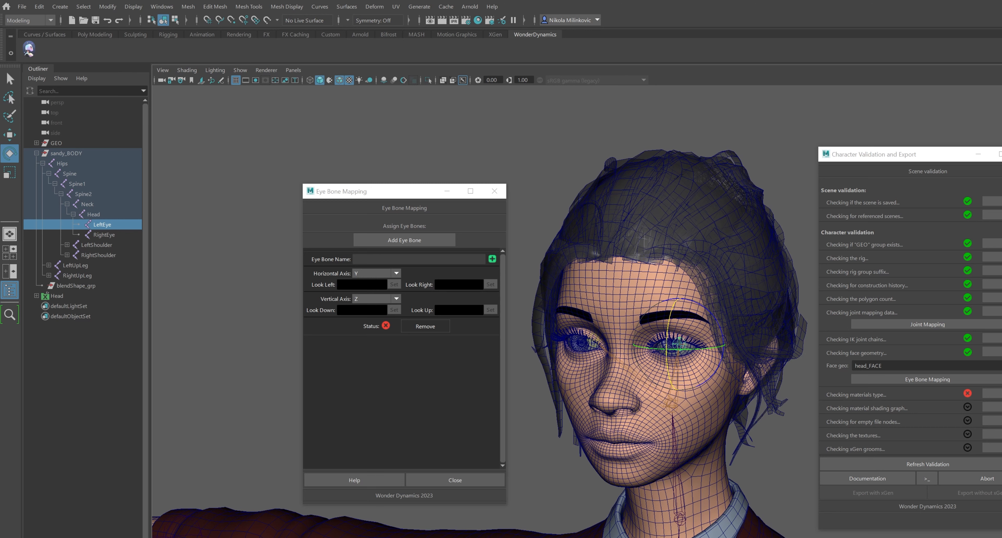
left_click(362, 285)
type("-25")
key("Tab")
type("20")
key("Tab")
Step: Set the first eye entry's vertical axis to X with Look Down 15 and Look Up -15, and assign the LeftEye bone
left_click(363, 298)
left_click(362, 309)
left_click(362, 310)
type("-")
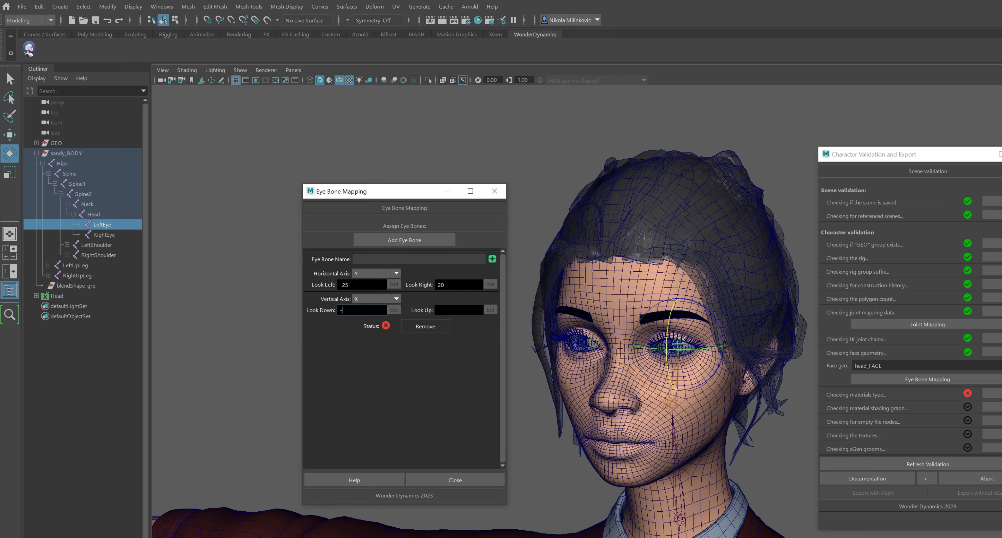
type("15")
key("Tab")
type("-15")
left_click(492, 259)
key("Tab")
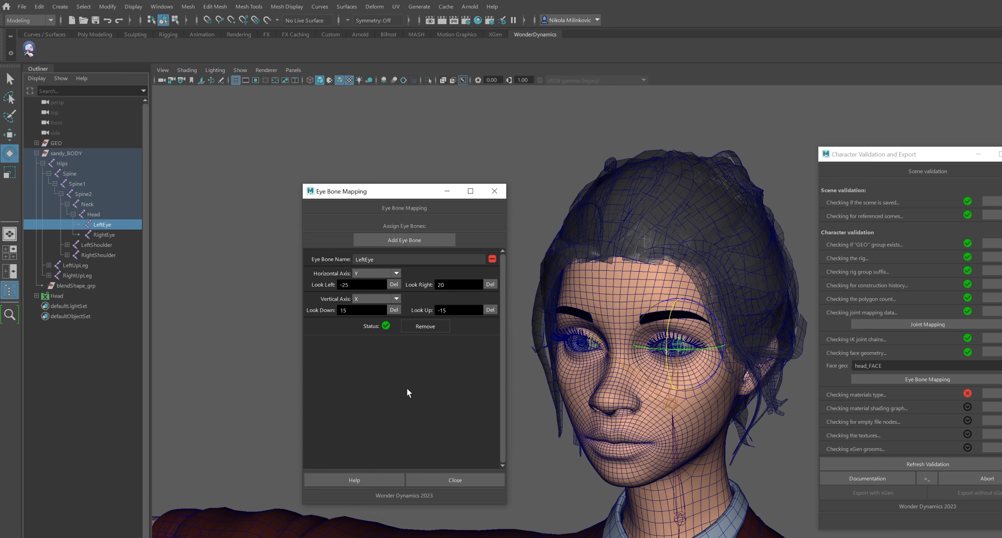
Step: Add a second eye bone entry and assign the RightEye joint to it
left_click(396, 240)
key("Right")
left_click(492, 346)
left_click(362, 371)
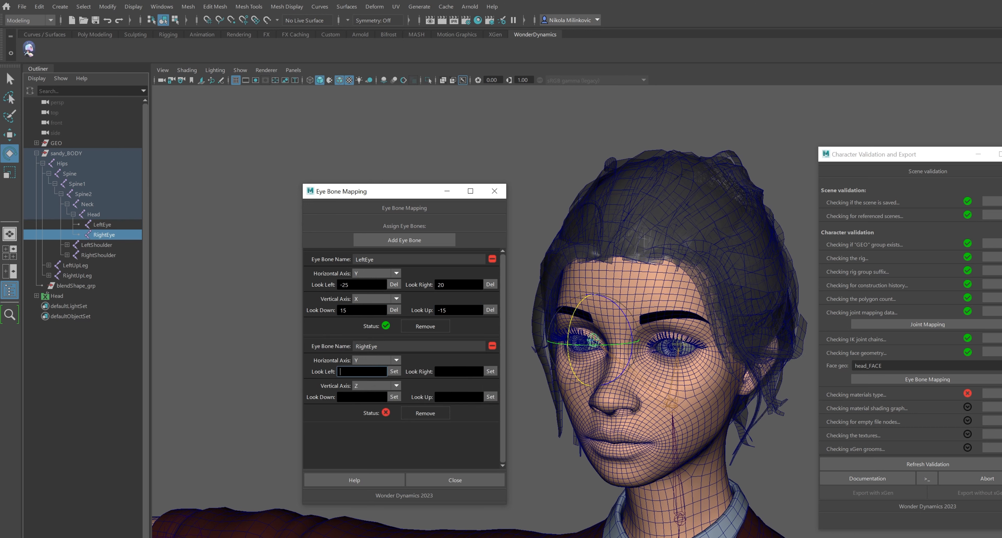
left_click(577, 342)
Step: Set the RightEye limits to Look Left 25, Look Right -20, Look Down 15 and Look Up -15
left_click(346, 375)
type("25")
key("Tab")
type("-20")
key("Tab")
type("15")
key("Tab")
type("-15")
key("Tab")
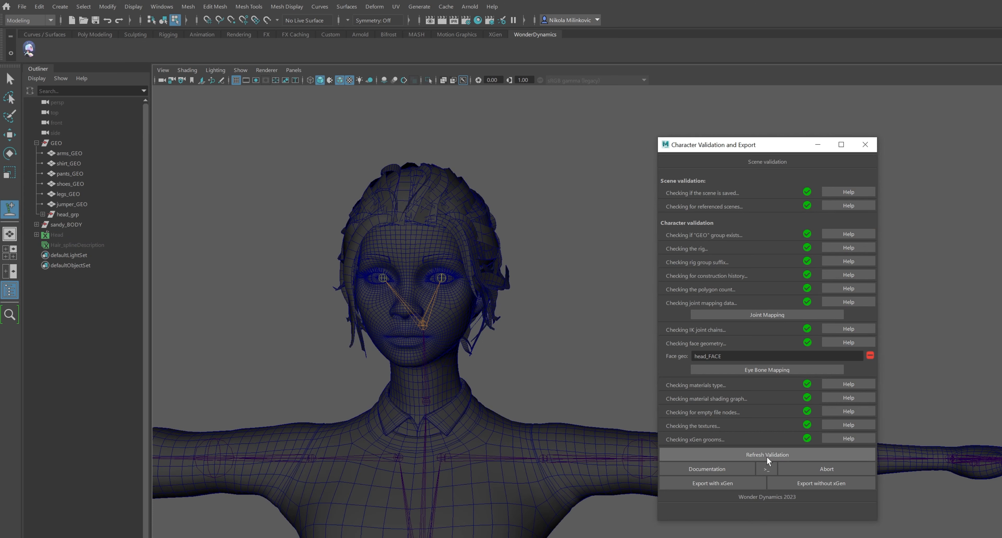
Step: Export the validated character with XGen and check the last entries of the script terminal log
left_click(728, 487)
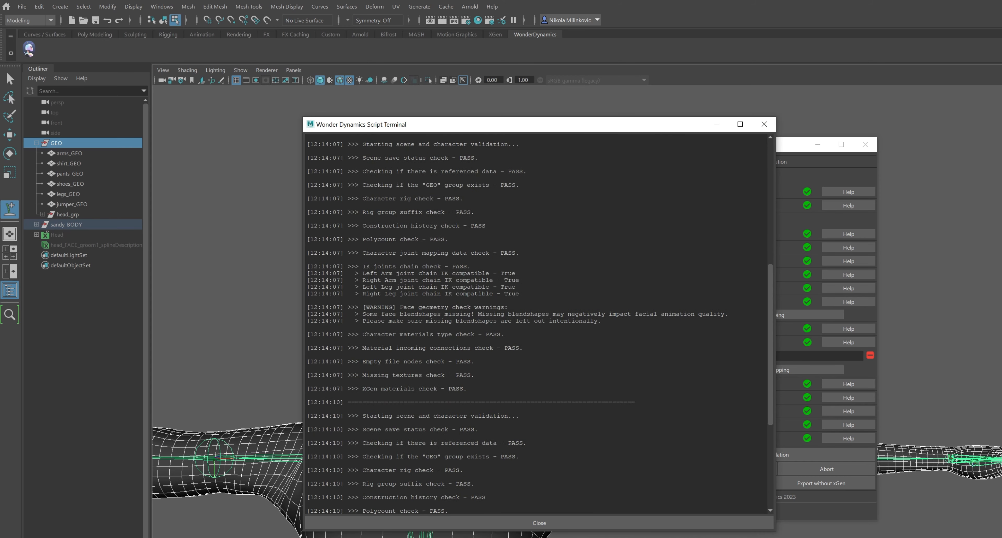
left_click_drag(365, 429, 506, 498)
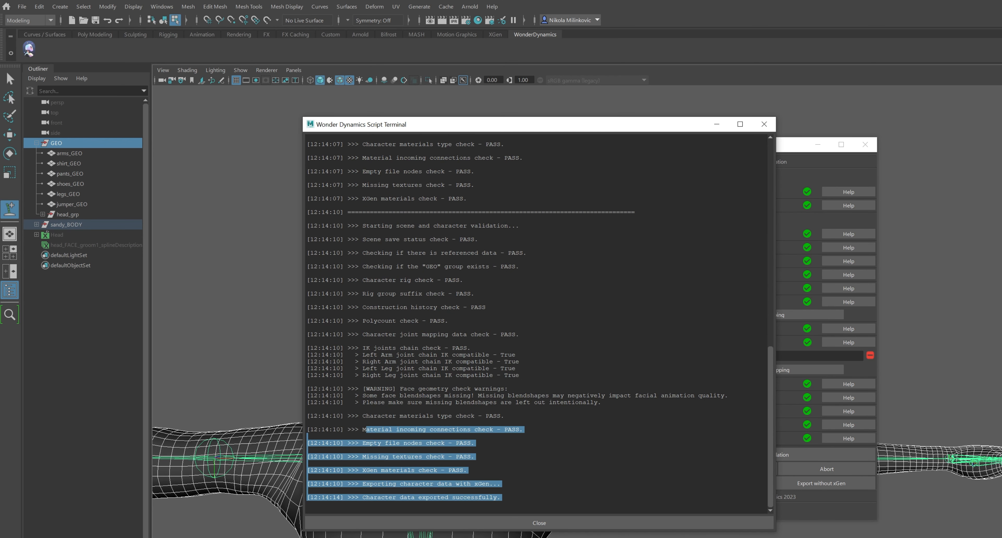
left_click(506, 499)
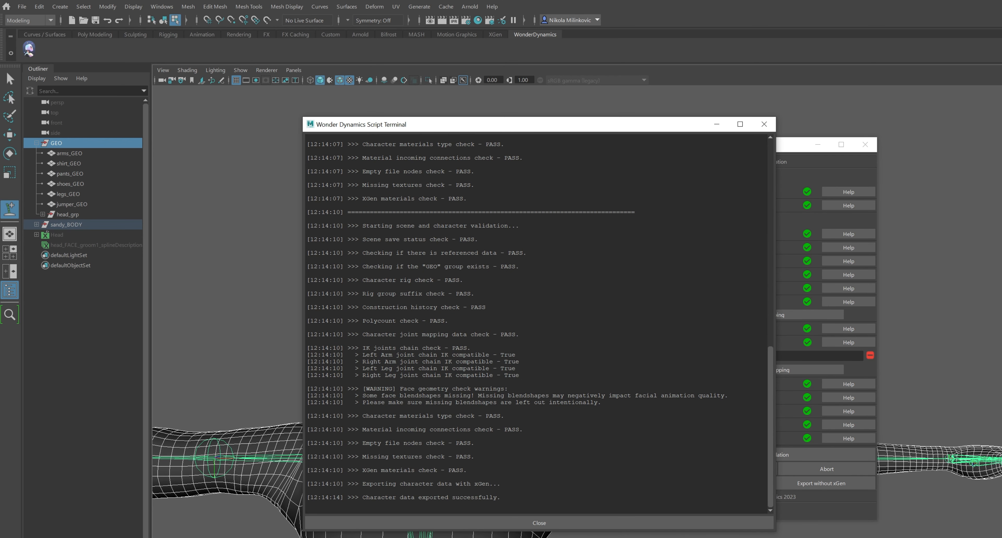
Step: Close the script terminal and delete the head XGen collection and groom spline description from the scene
left_click(763, 124)
left_click(96, 245)
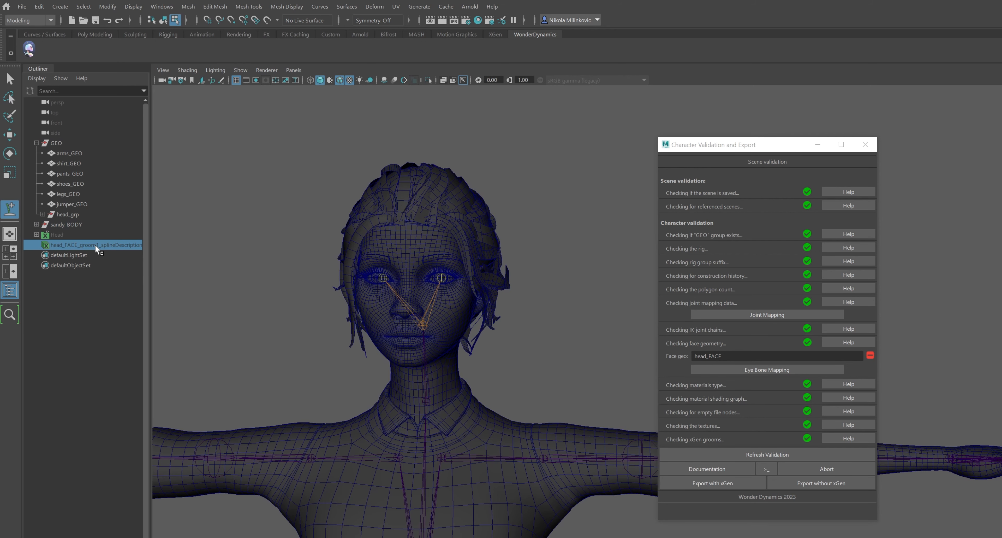
key("Delete")
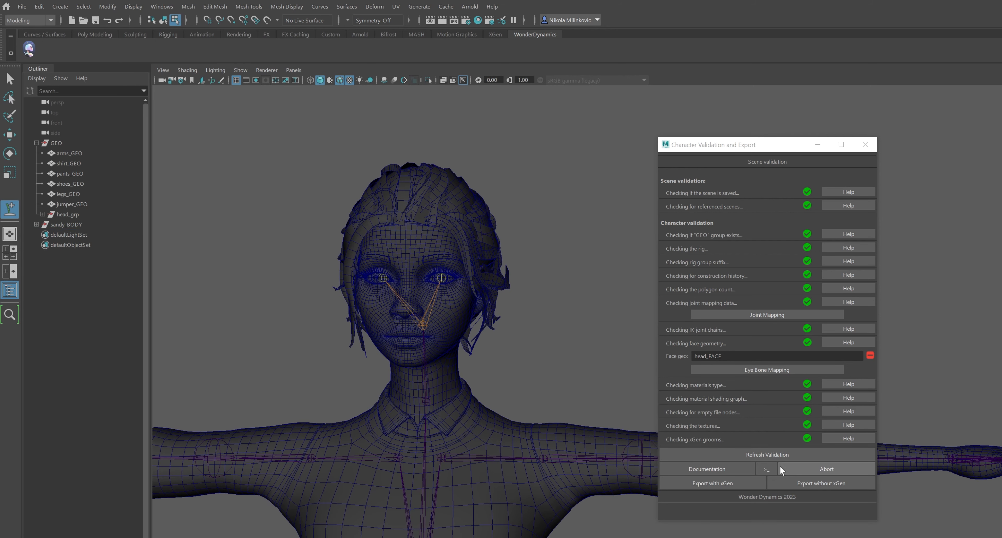
Step: Refresh the character validation and export the character without xGen
left_click(778, 455)
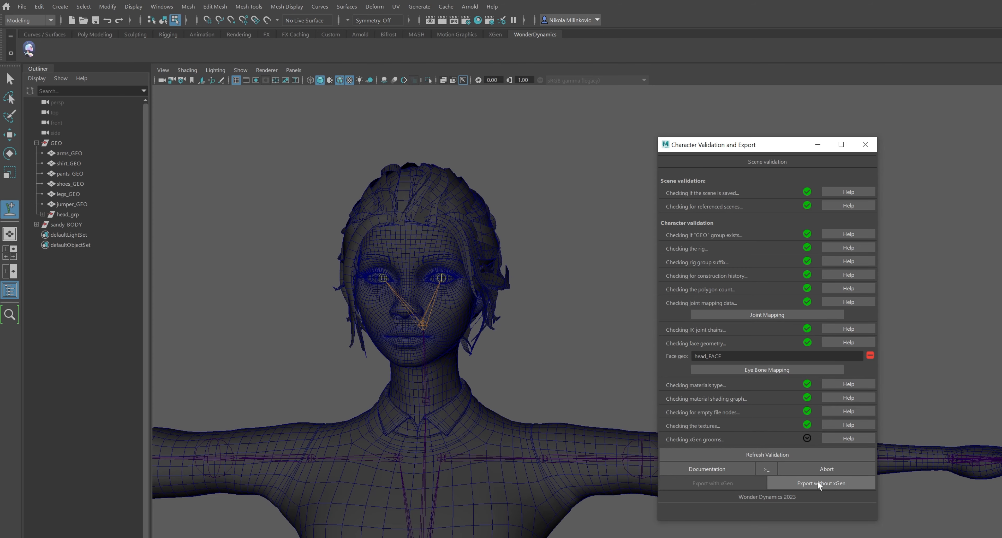
left_click(817, 481)
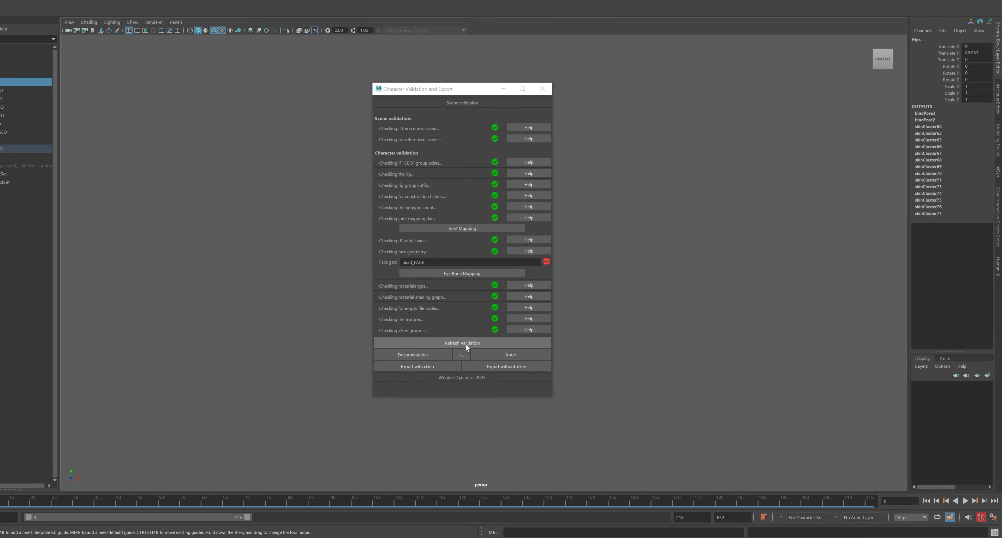
Step: Open the Script Editor and enlarge its history area to examine the validation and export log
left_click(991, 529)
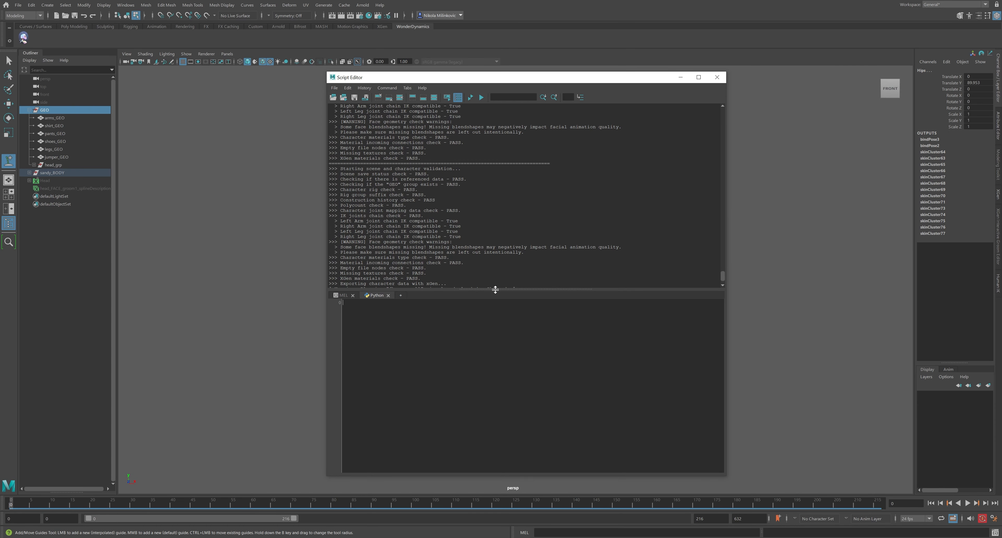
left_click_drag(495, 289, 501, 390)
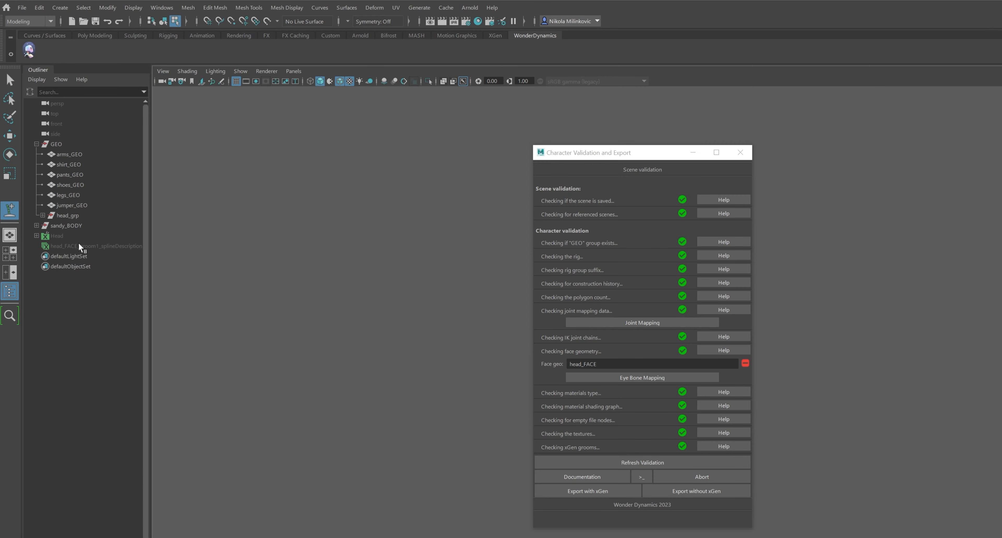
Step: Rename the sandy_BODY group as sandy and refresh the validation to test the rig check
double_click(63, 224)
key("BackSpace")
key("BackSpace")
key("BackSpace")
key("BackSpace")
key("BackSpace")
key("Return")
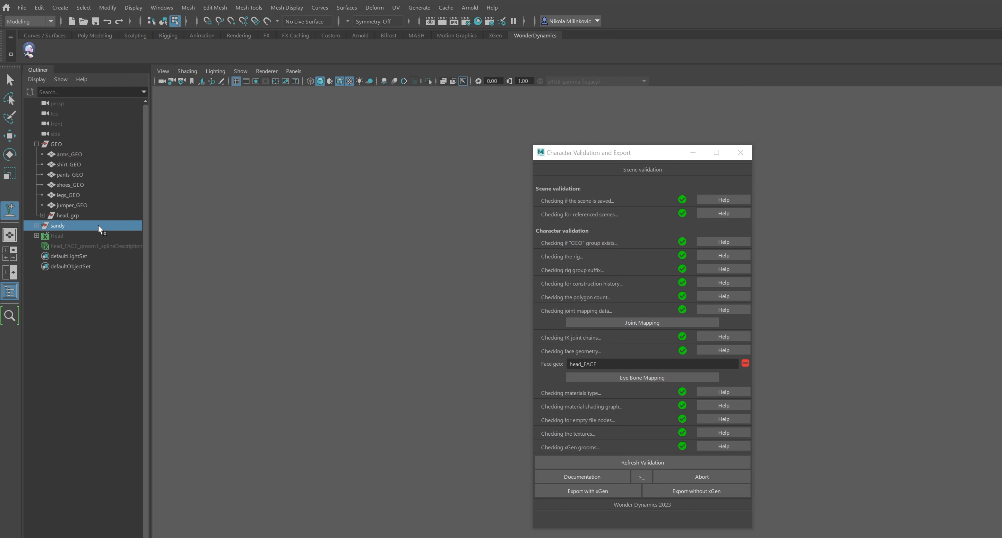
left_click(608, 459)
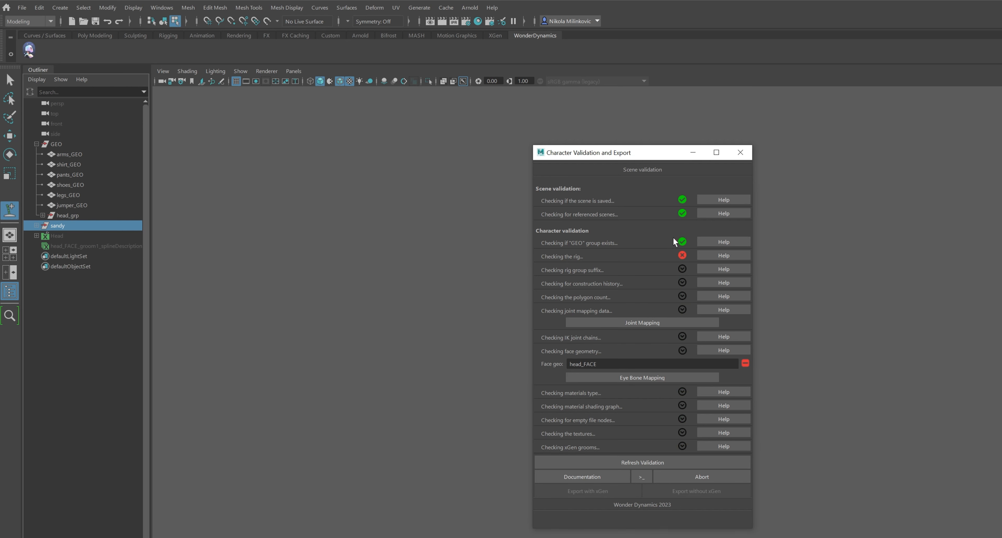
Step: Restore the _BODY suffix in the sandy group's name
double_click(59, 225)
key("Return")
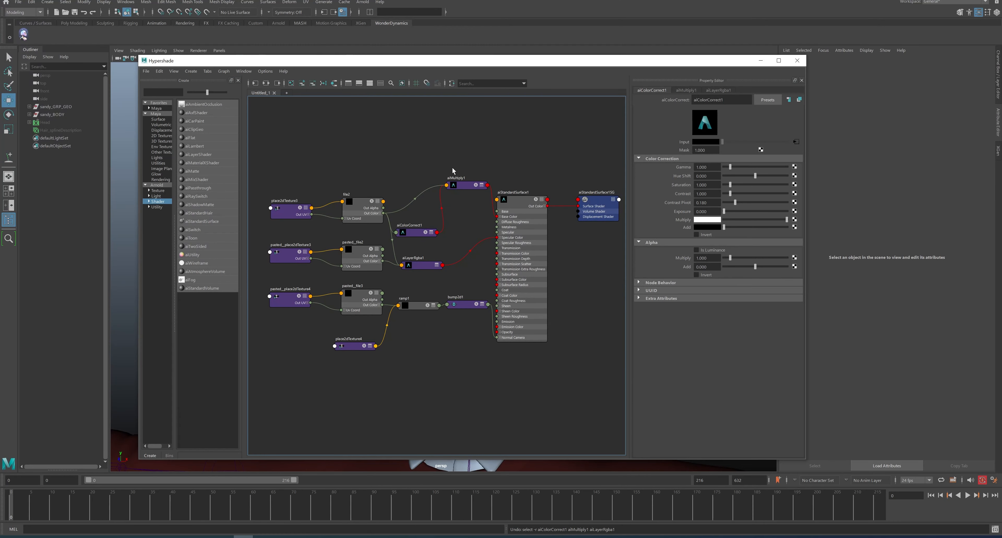
Step: Reposition the aiMultiply1, aiColorCorrect1, aiLayerRgba1, ramp1 and place2dTexture4 nodes slightly in the Hypershade graph
left_click_drag(466, 187, 466, 184)
left_click_drag(418, 233, 428, 227)
left_click_drag(422, 265, 424, 261)
left_click_drag(409, 309, 409, 316)
left_click_drag(352, 345, 350, 353)
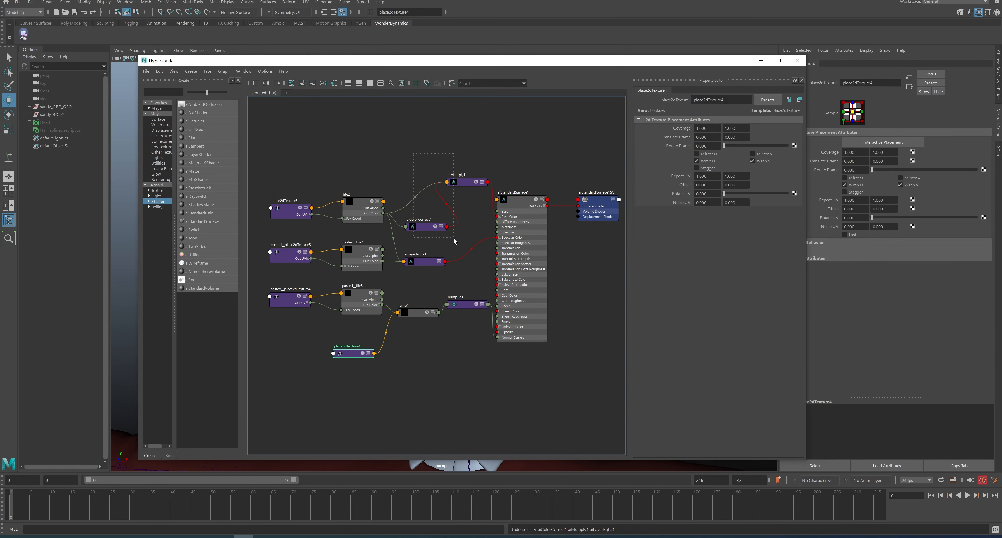
Step: Delete the aiMultiply1, aiColorCorrect1, aiLayerRgba1 and place2dTexture4 nodes, and start a connection from the first file node's Out Color
left_click_drag(451, 233, 464, 268)
key("Delete")
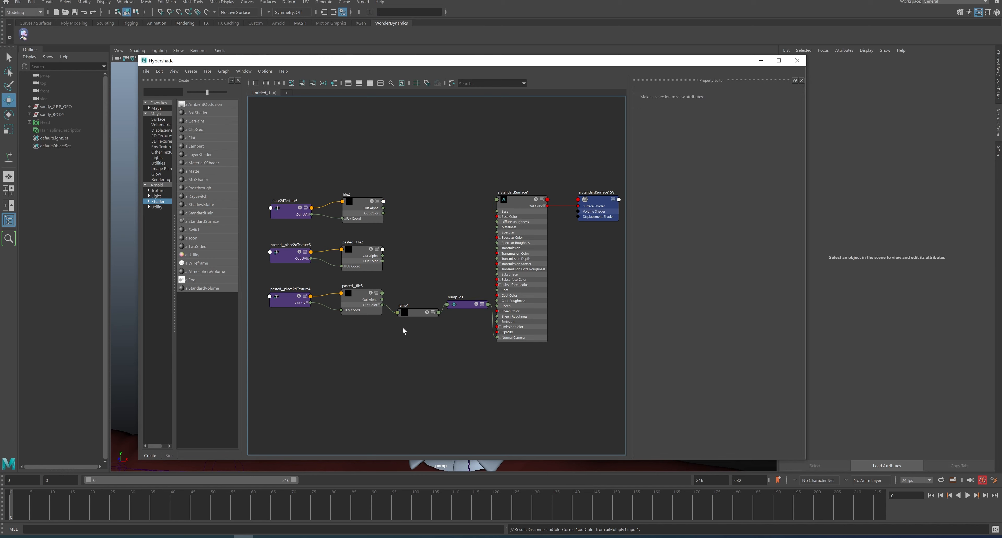
left_click_drag(383, 213, 451, 233)
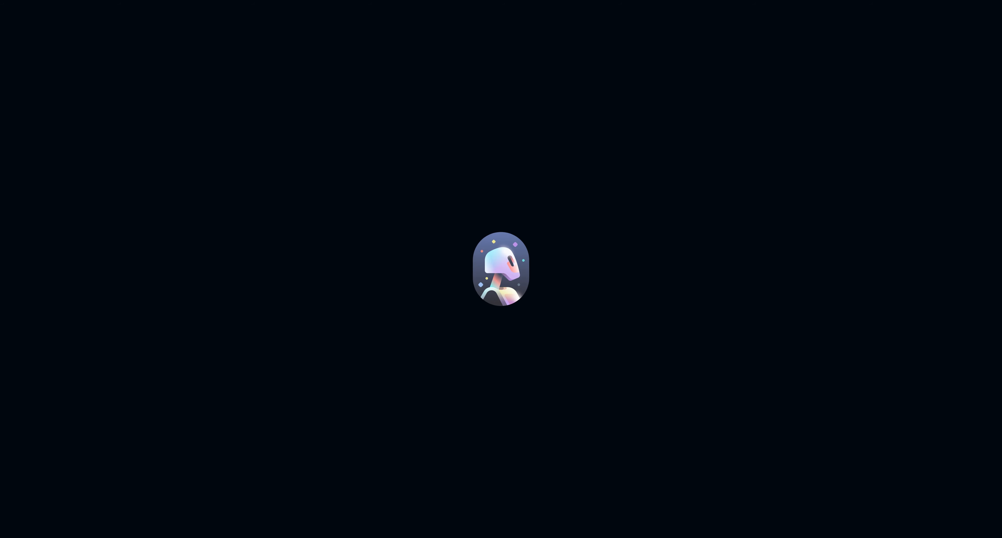